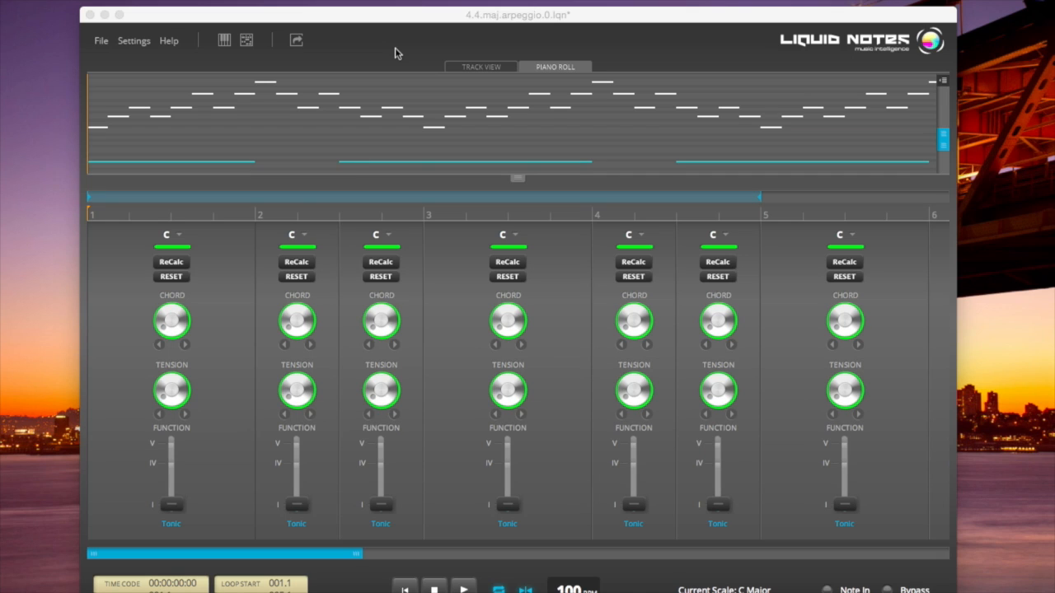
Step: In the track view, examine the alternatives offered for bar 1's chord and play the unmodified loop
click(484, 68)
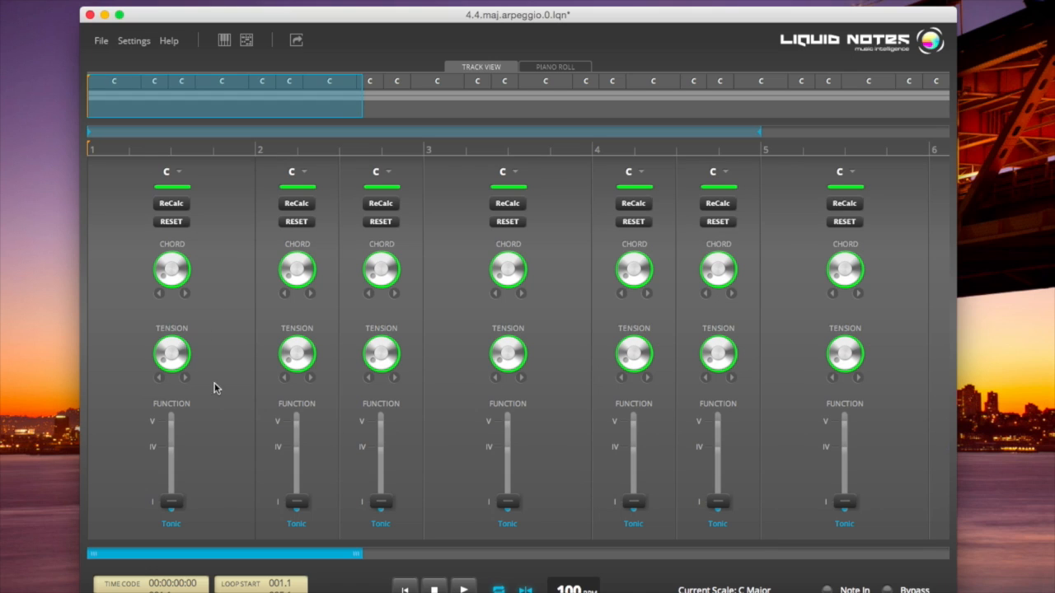
click(180, 173)
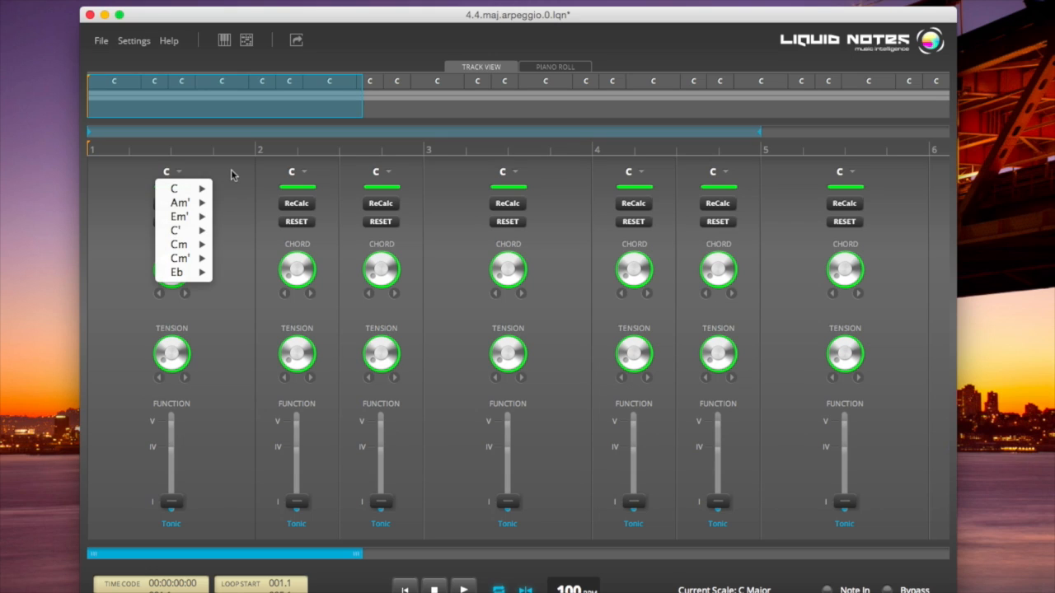
click(233, 234)
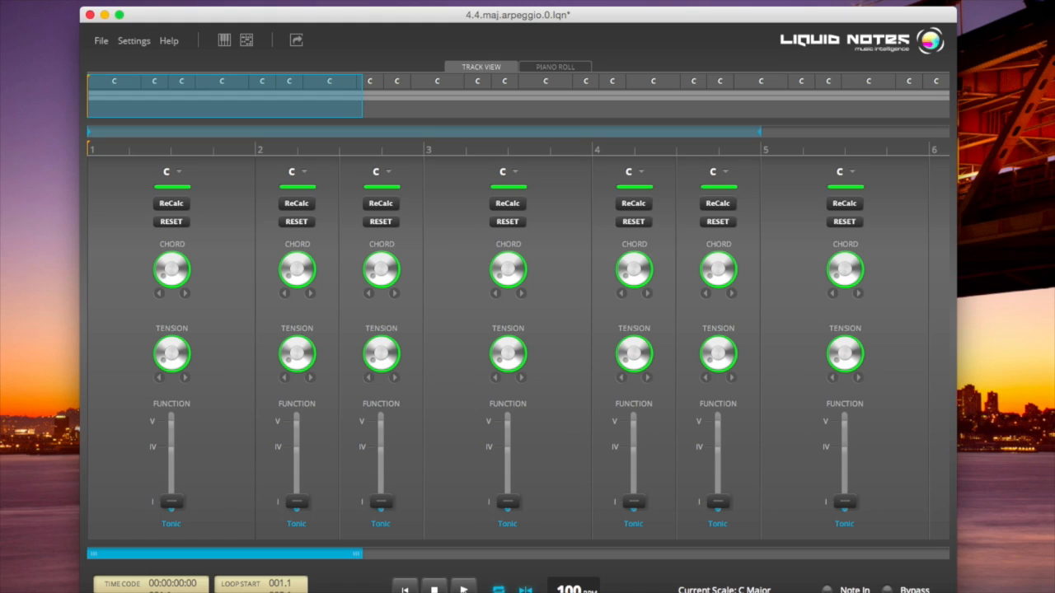
click(463, 590)
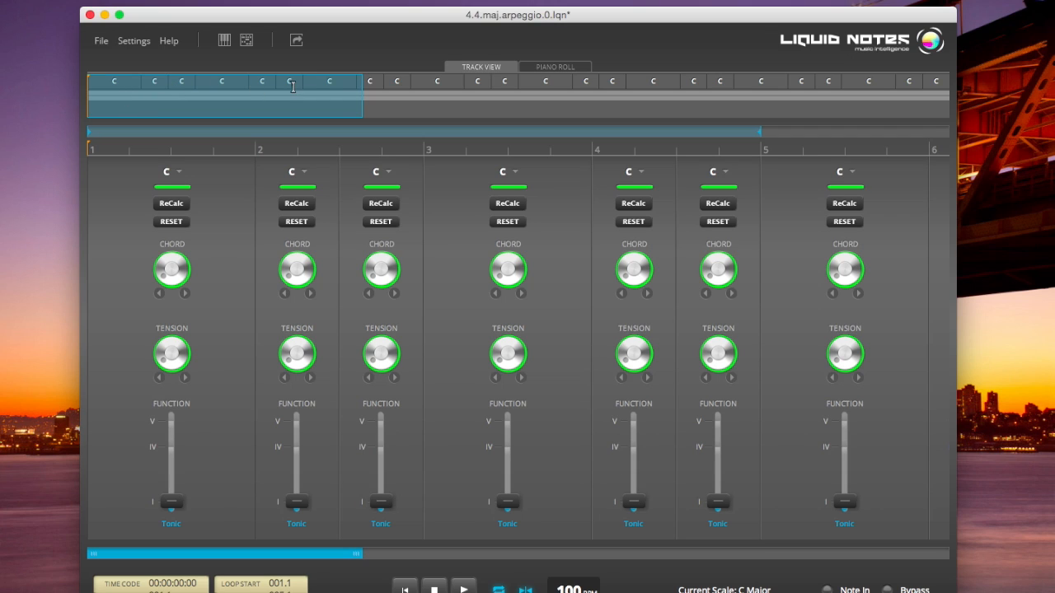
Step: Show the notes in the piano roll and review the track colours and visibility in Piano Roll Settings
click(552, 69)
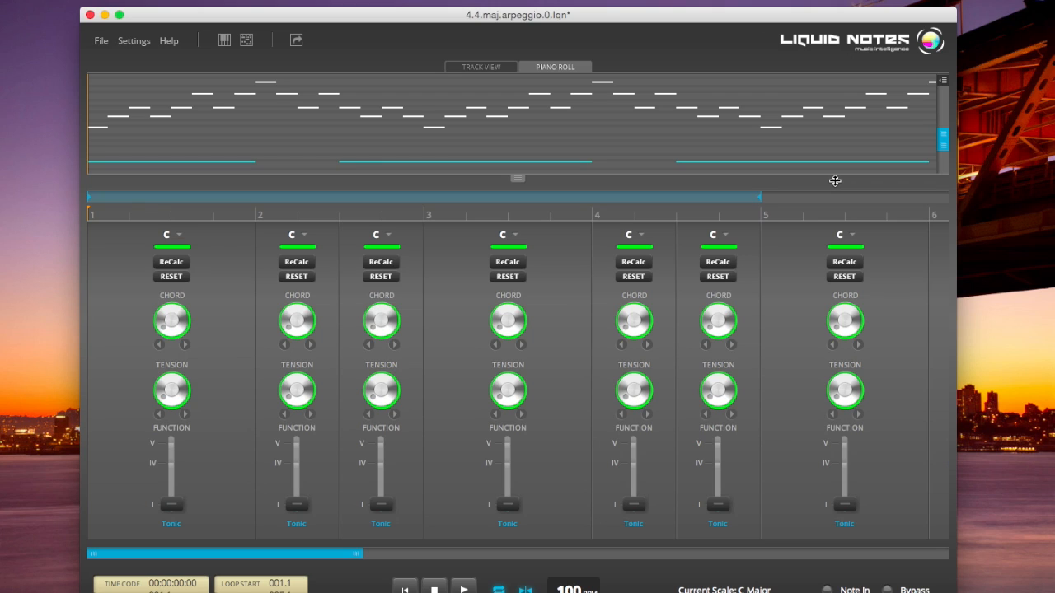
click(942, 80)
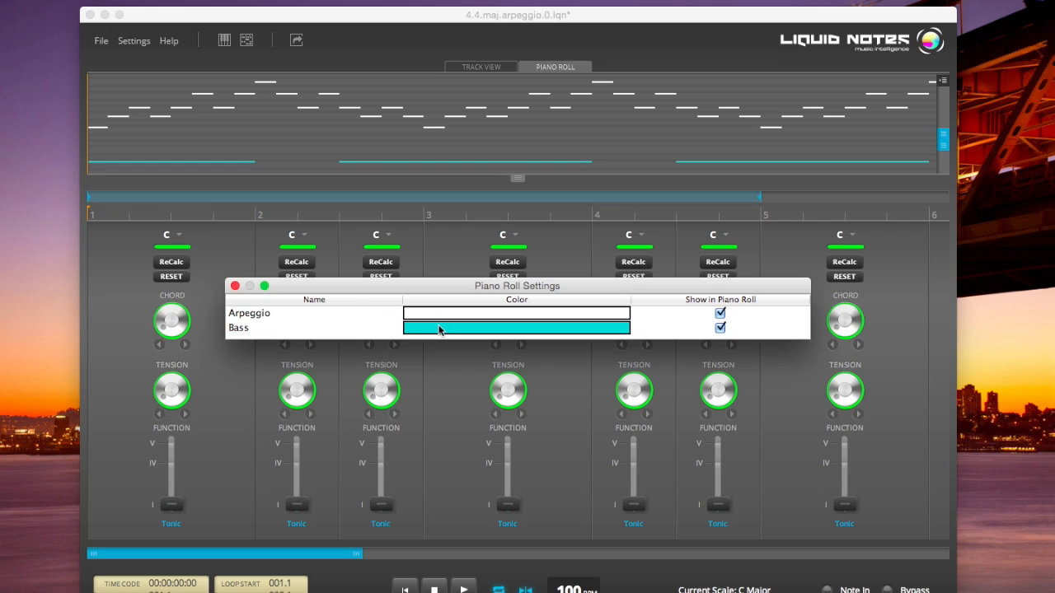
click(235, 286)
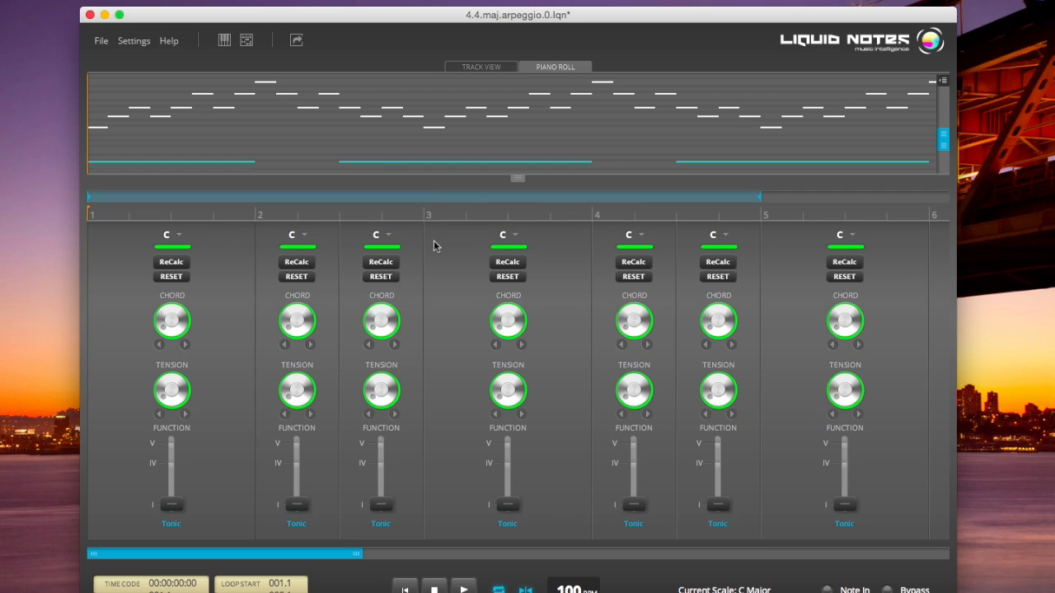
Step: Browse the alternative chords and their tension variants for bar 3 without choosing one
click(514, 235)
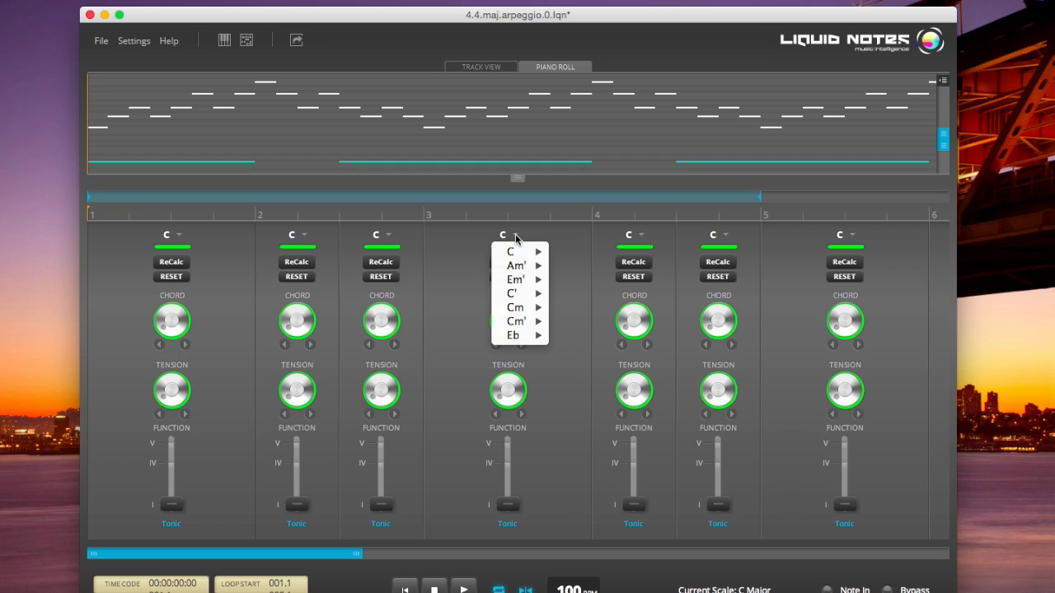
mouse_move(530, 252)
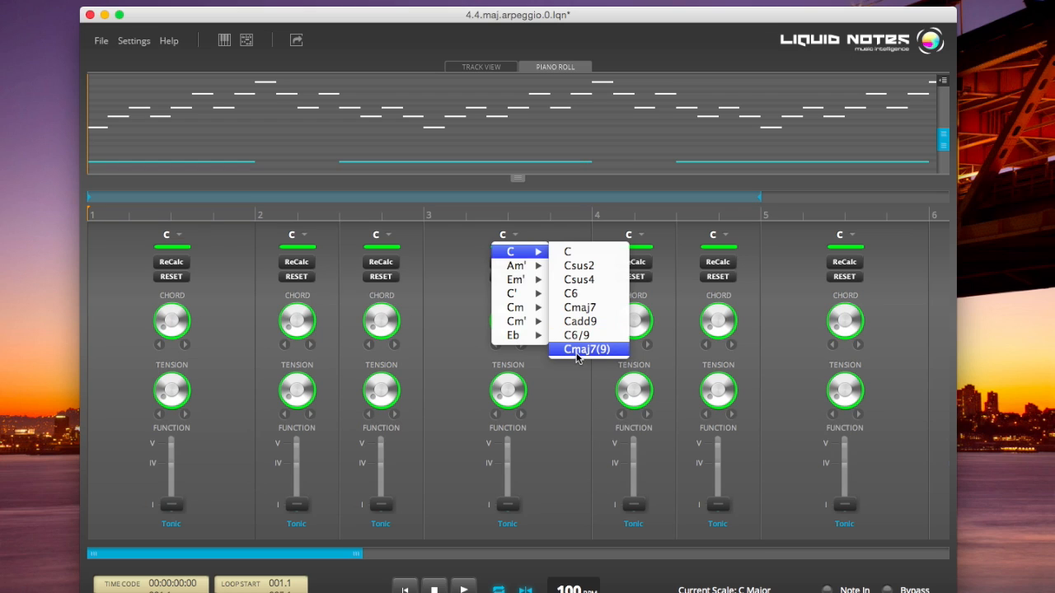
mouse_move(517, 338)
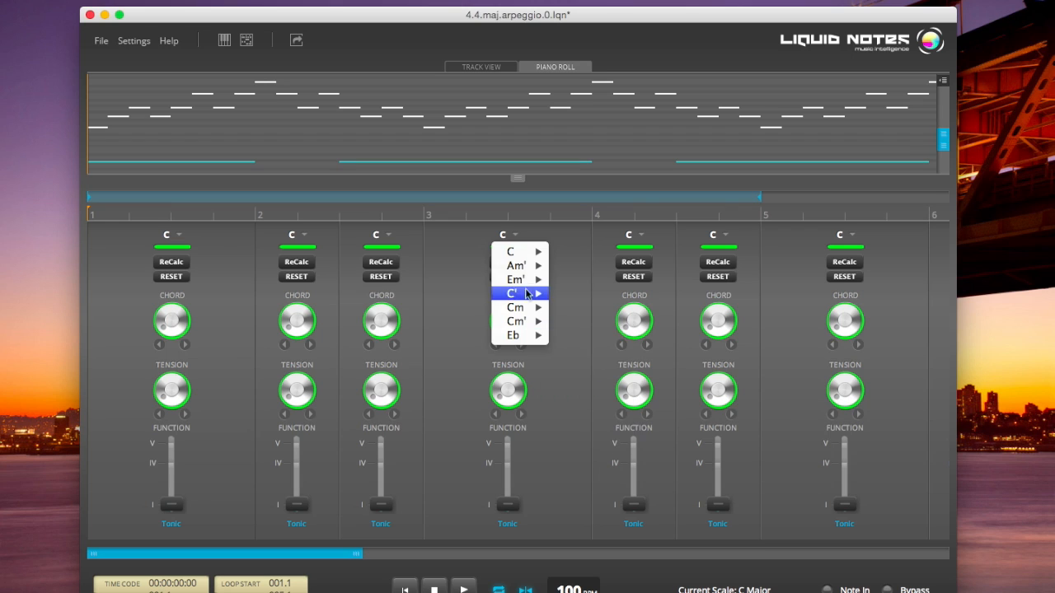
click(468, 309)
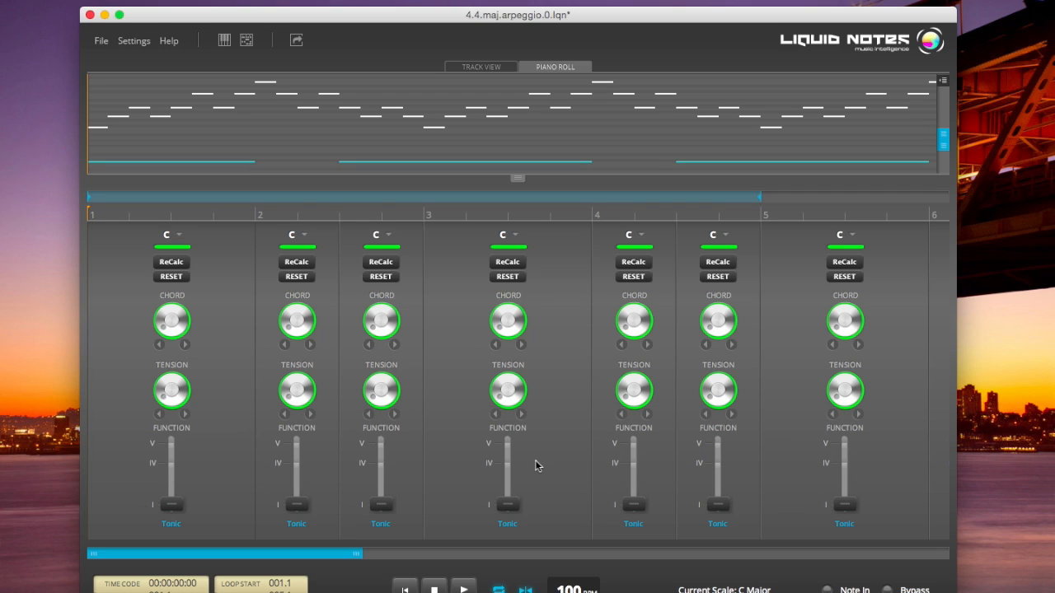
Step: Replace the bar 3 chord with Eb6
click(515, 236)
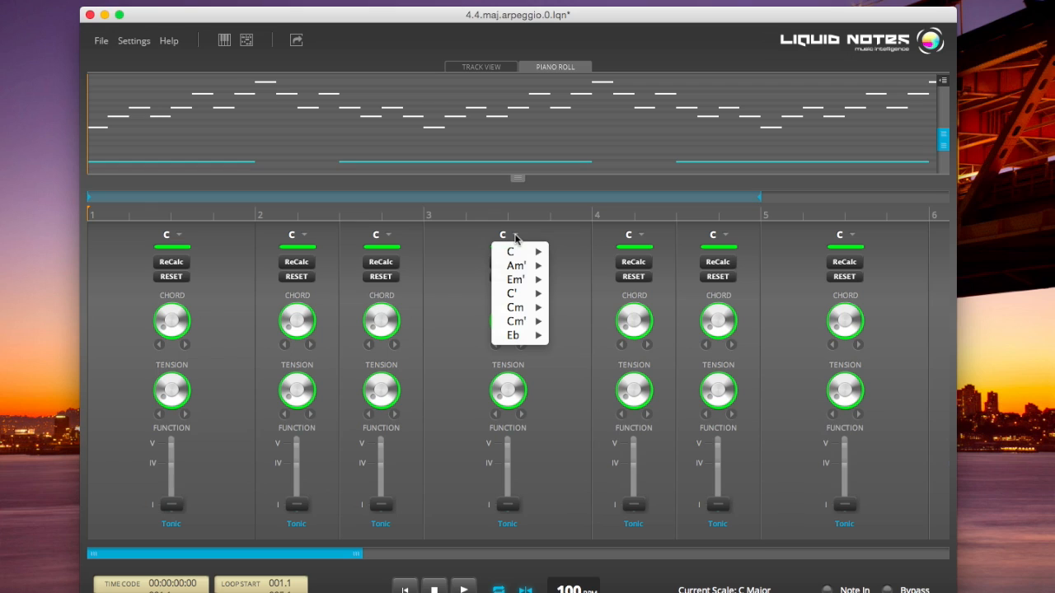
mouse_move(526, 251)
mouse_move(535, 338)
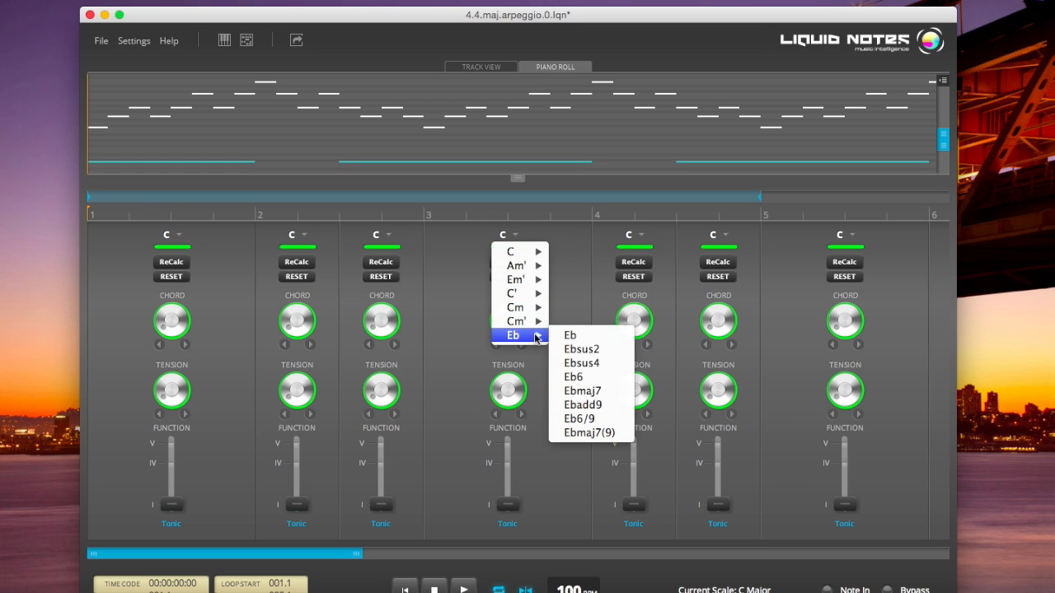
click(586, 379)
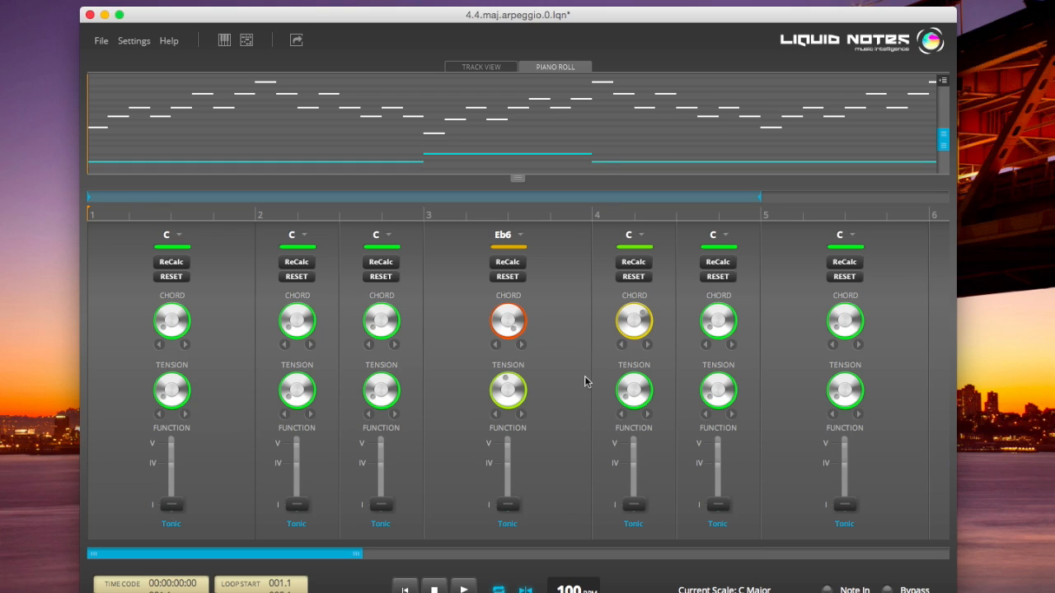
Step: Set the first chord of bar 4 to the subdominant (IV) function and raise its tension to Fmaj7(9)
click(633, 468)
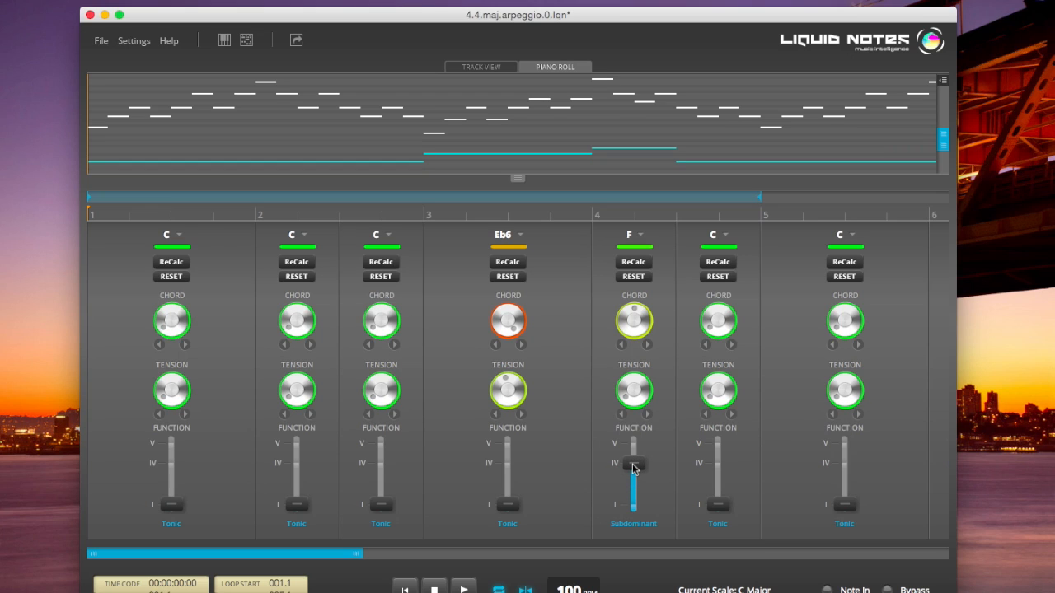
click(648, 415)
click(649, 416)
click(649, 415)
click(648, 416)
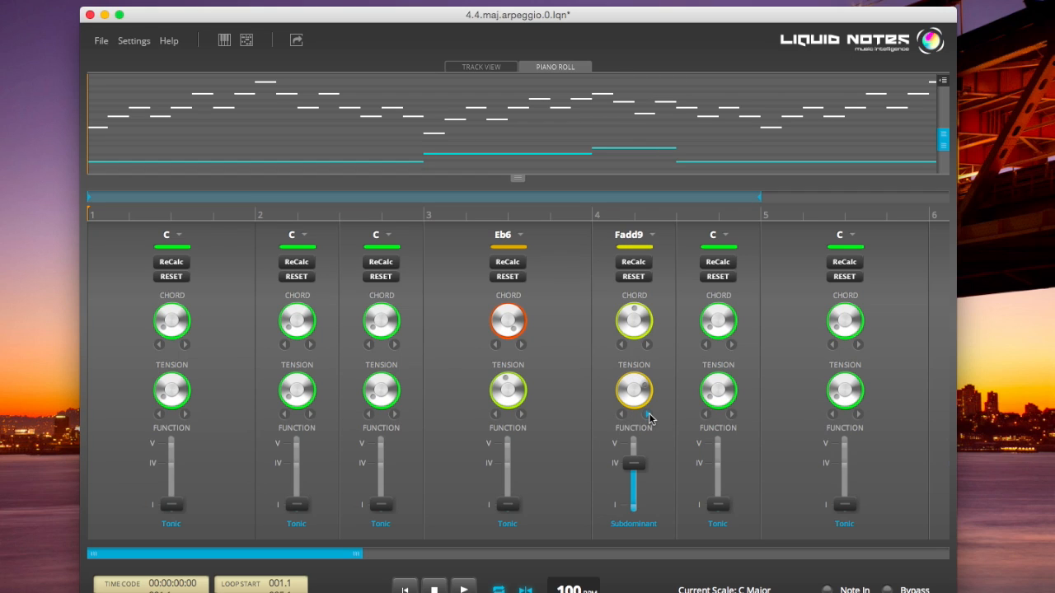
click(648, 415)
click(648, 415)
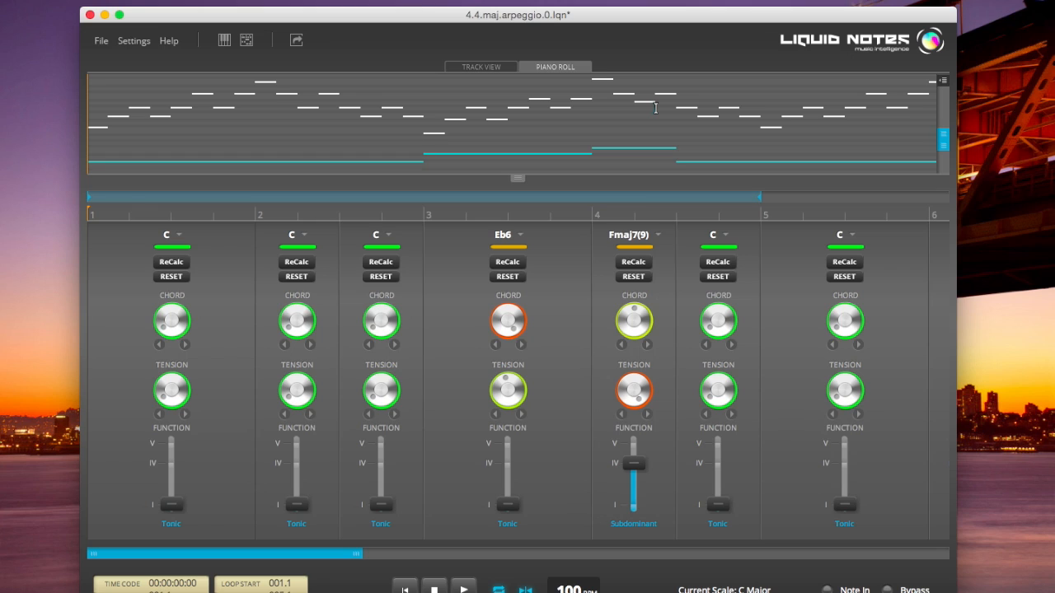
Step: Set the second chord of bar 4 to the dominant (V) function and choose Gaug7 for it
click(717, 447)
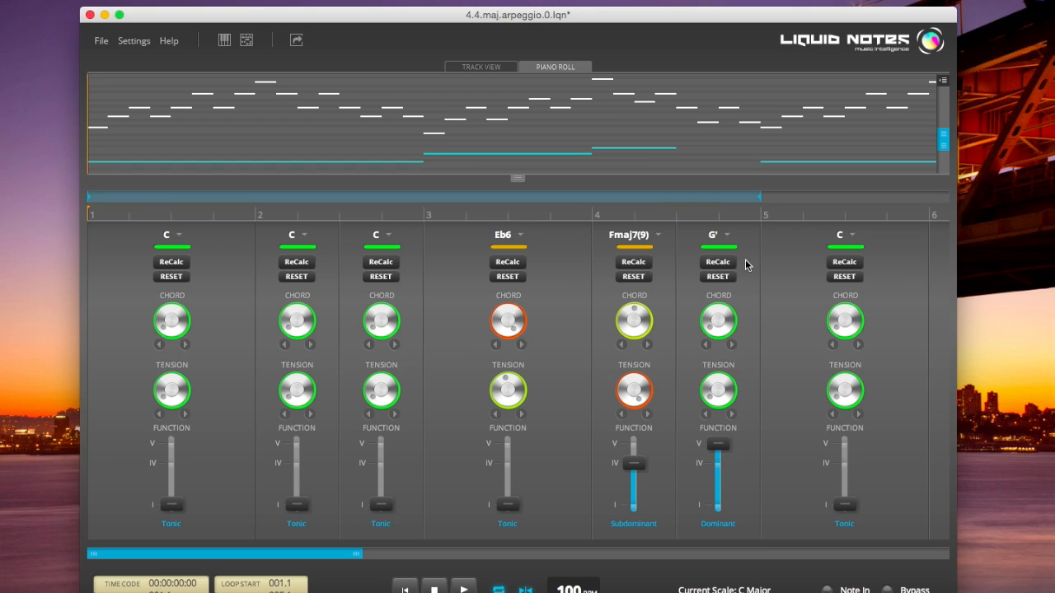
click(728, 239)
mouse_move(756, 322)
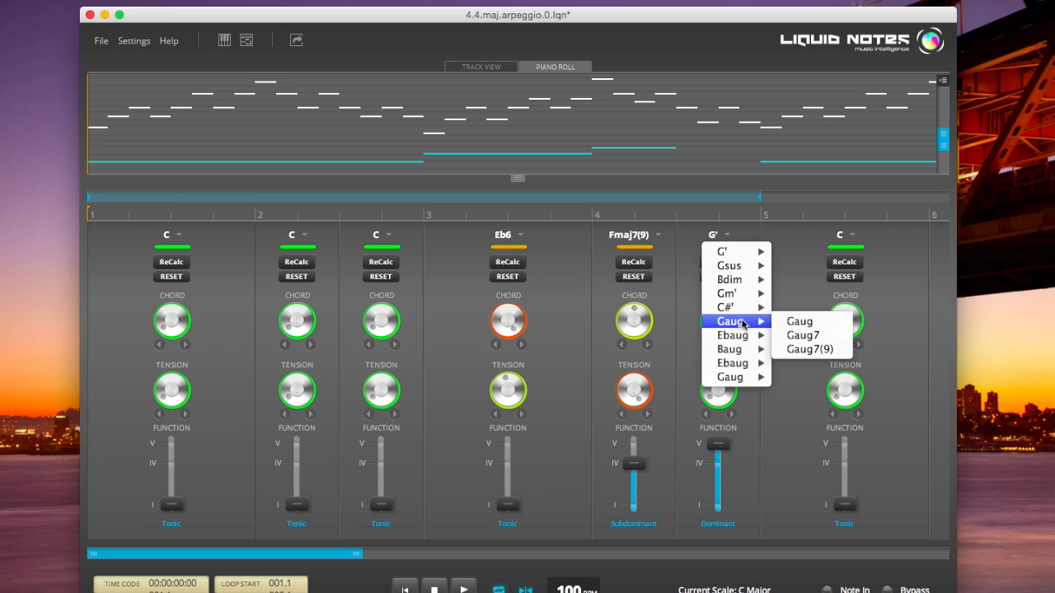
click(806, 335)
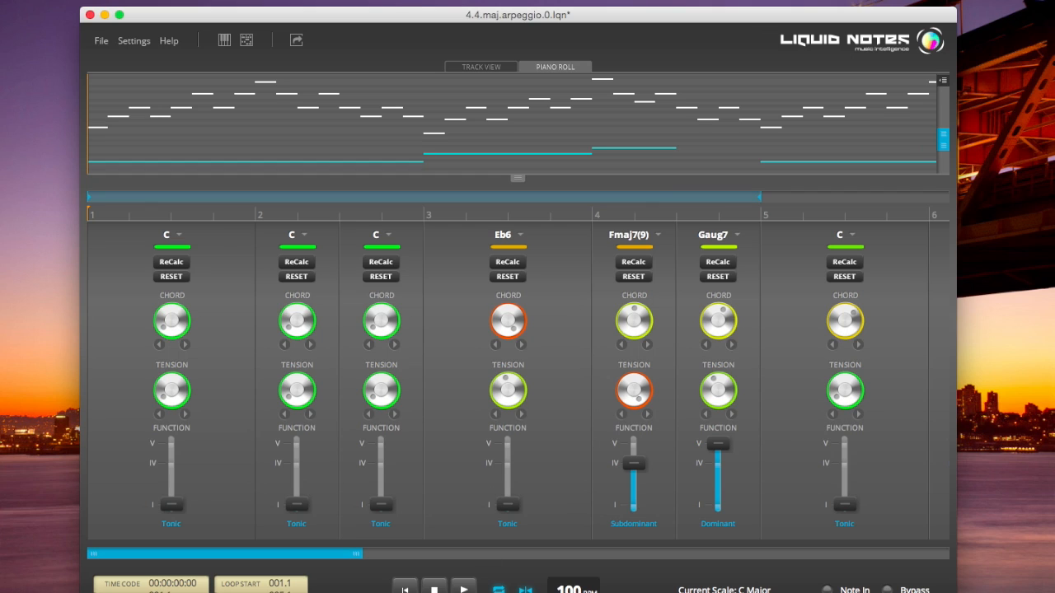
Step: Play the reharmonized loop and move the playhead through the chords of bars 1 to 4 to check the current scale at each
key(space)
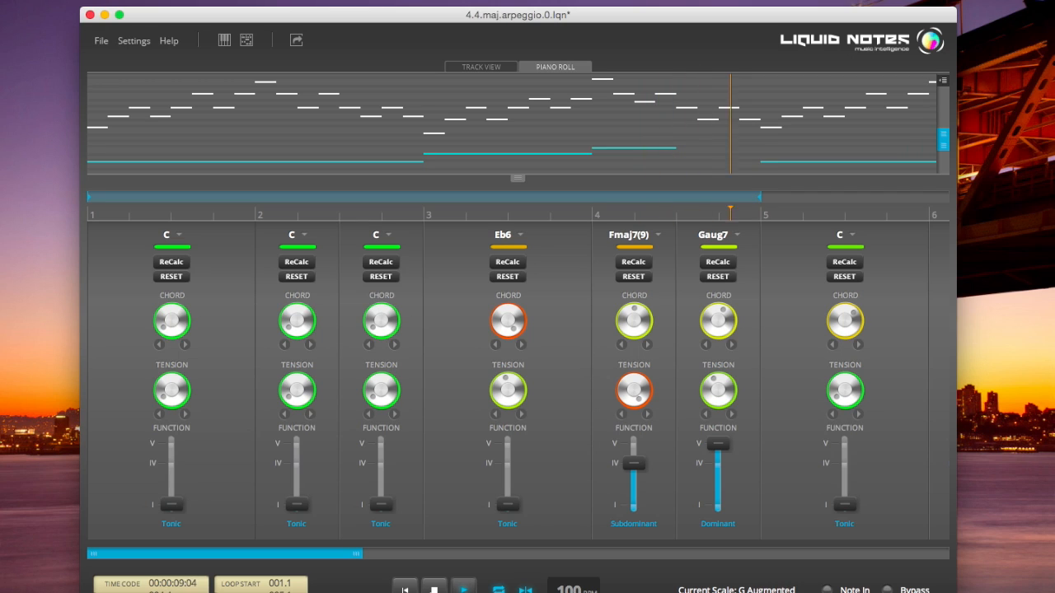
key(space)
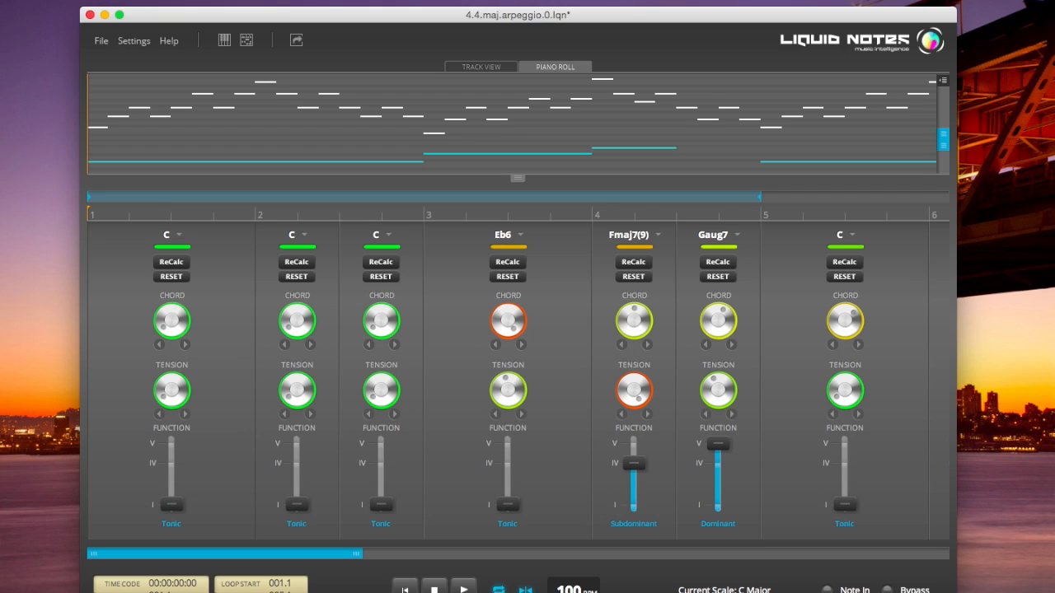
click(221, 215)
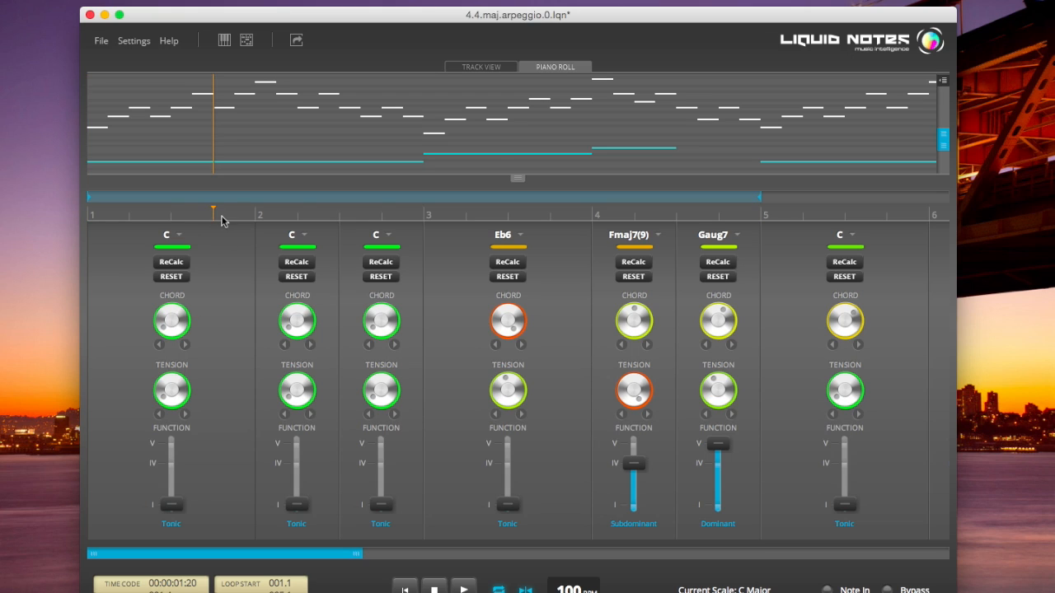
click(292, 215)
click(351, 216)
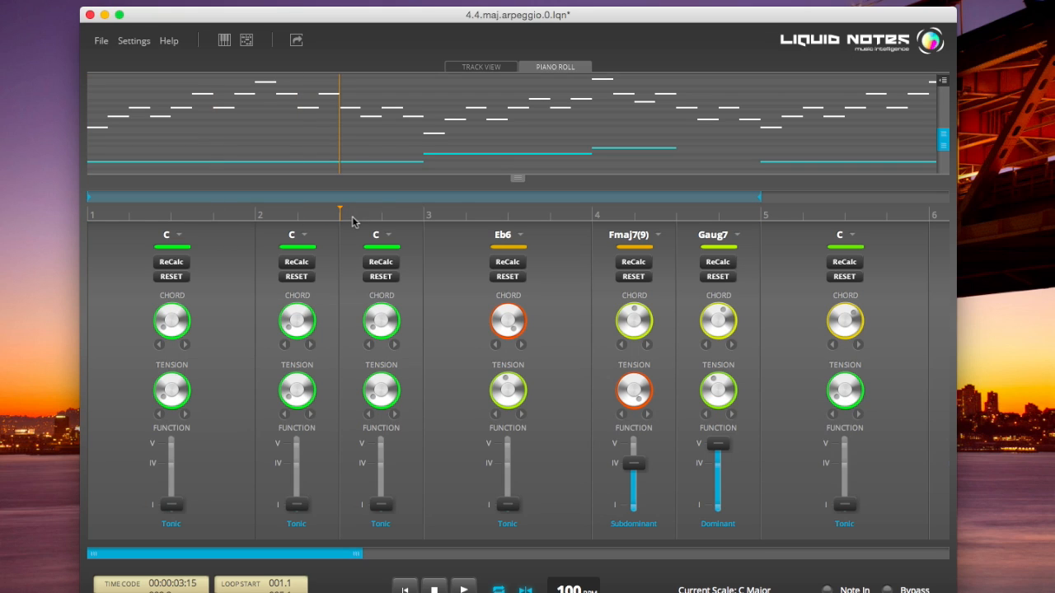
click(504, 215)
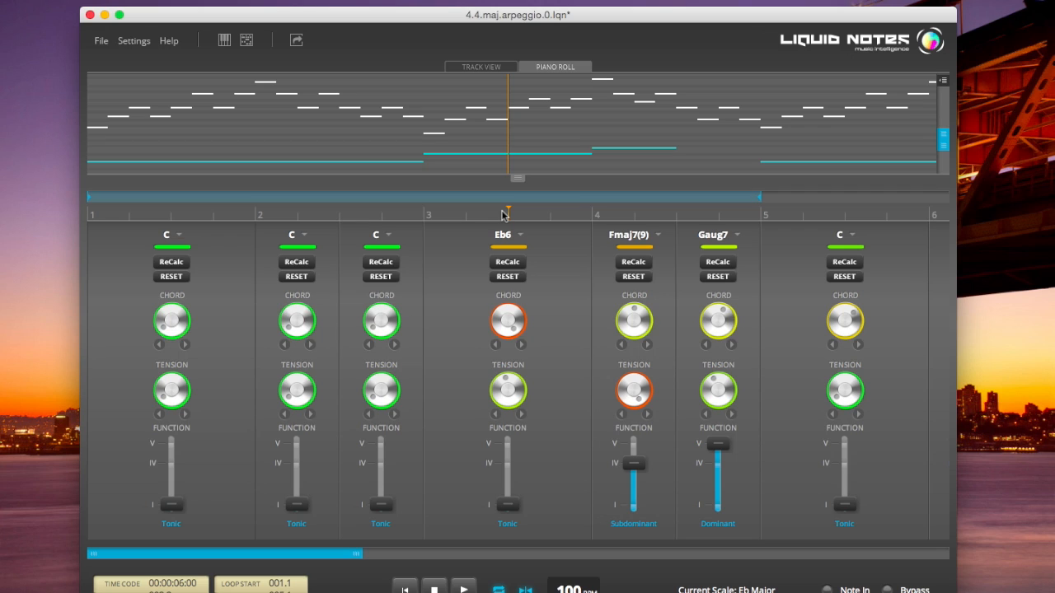
click(619, 216)
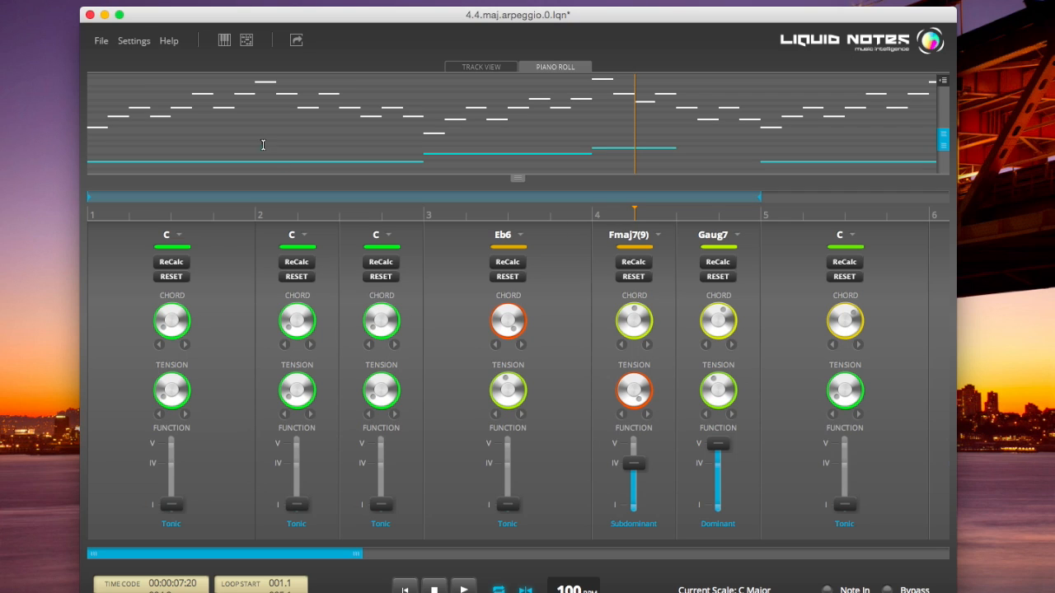
Step: Review the LN Live input and output scale options in the general settings and close the dialog
click(130, 40)
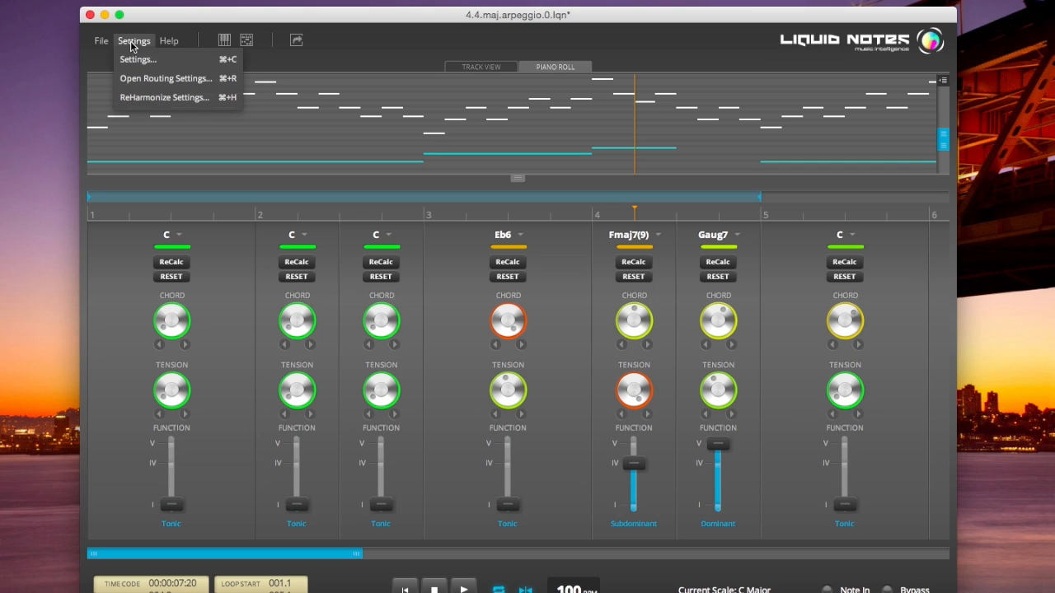
click(137, 61)
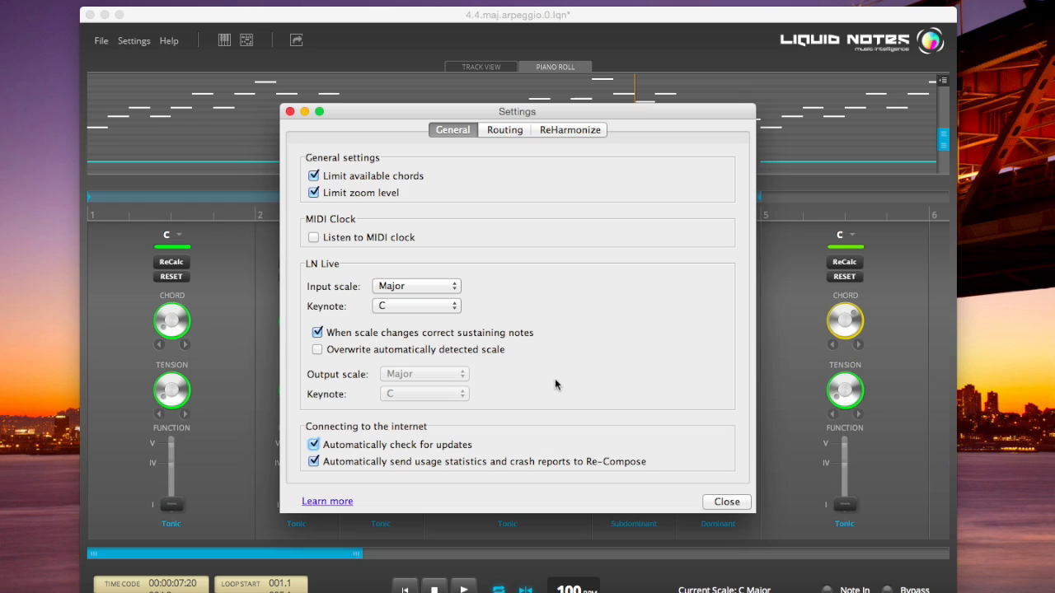
click(741, 503)
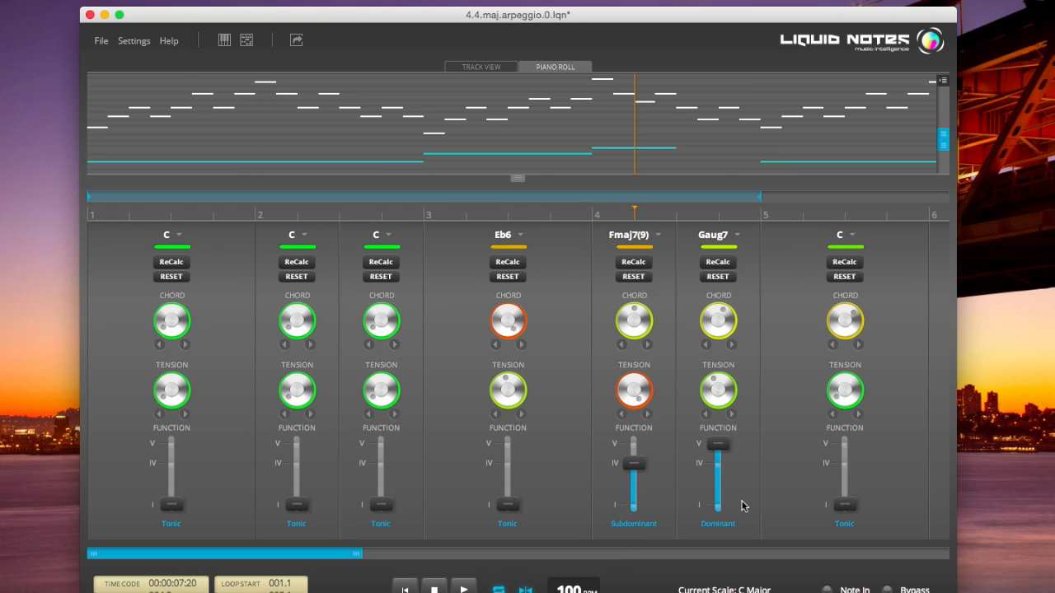